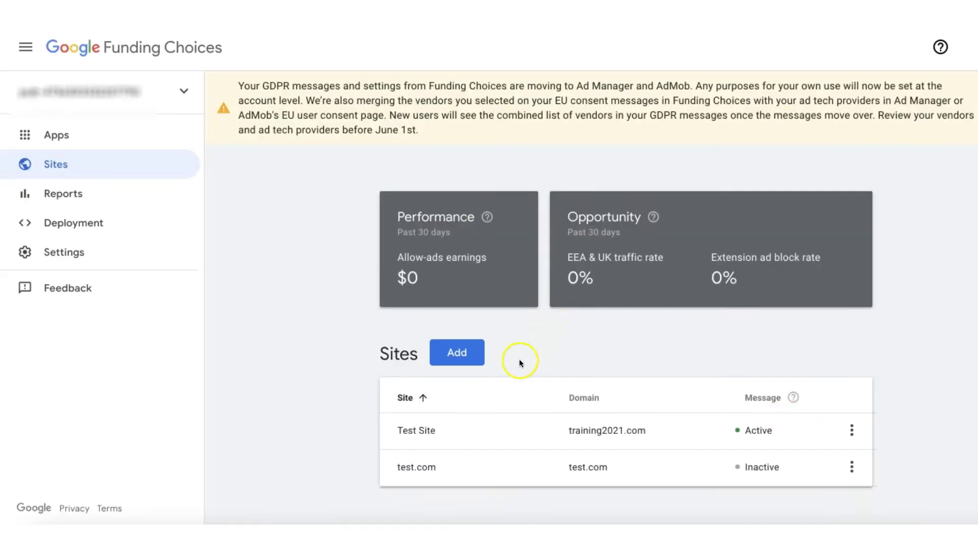
Step: Open Test Site's consent details, review its own-use purposes, and return to its consent details
click(417, 430)
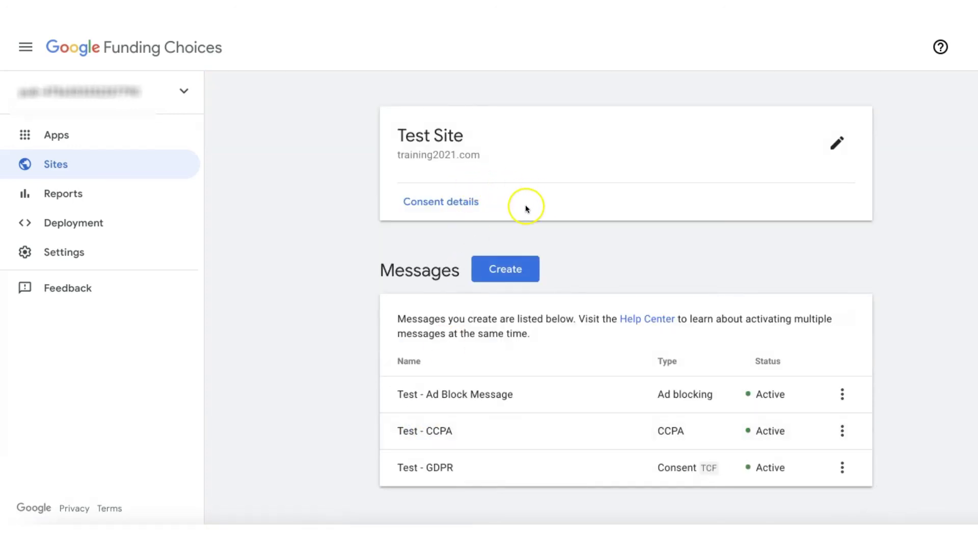
click(441, 201)
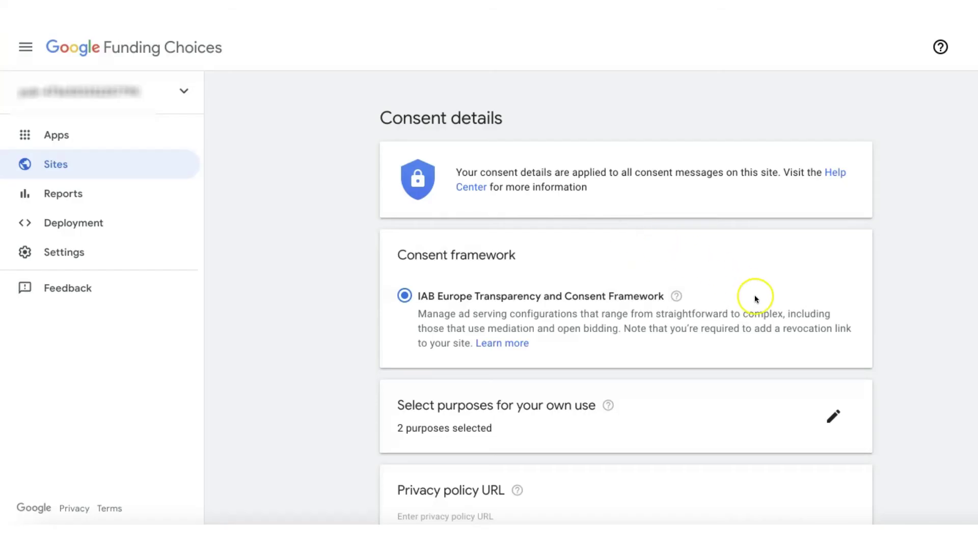
scroll(772, 321, down, 1)
click(835, 388)
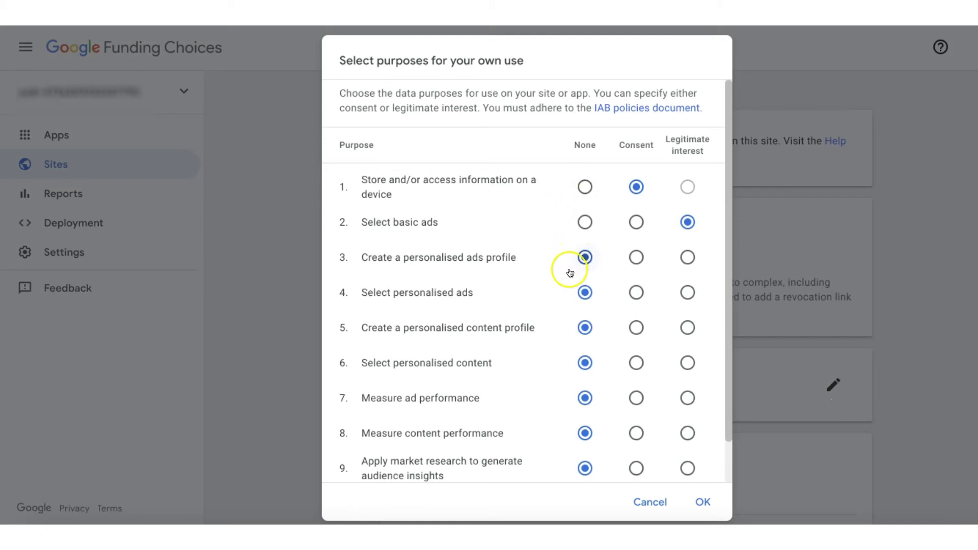
scroll(579, 382, down, 2)
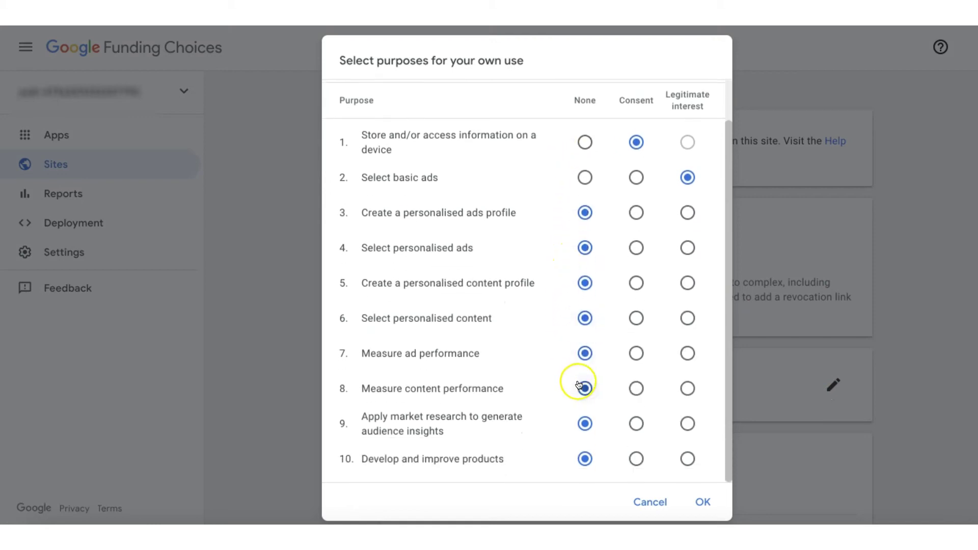
scroll(579, 421, up, 1)
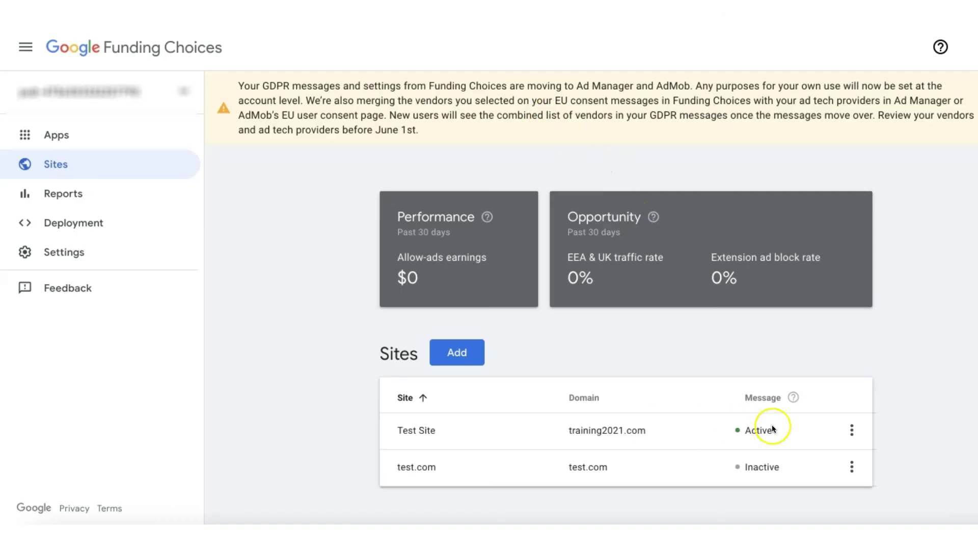
click(404, 428)
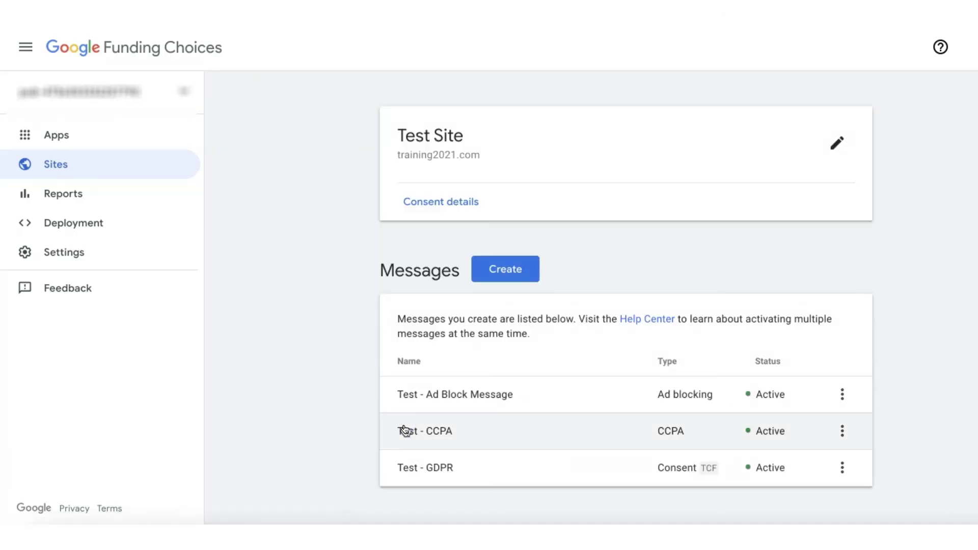
click(444, 204)
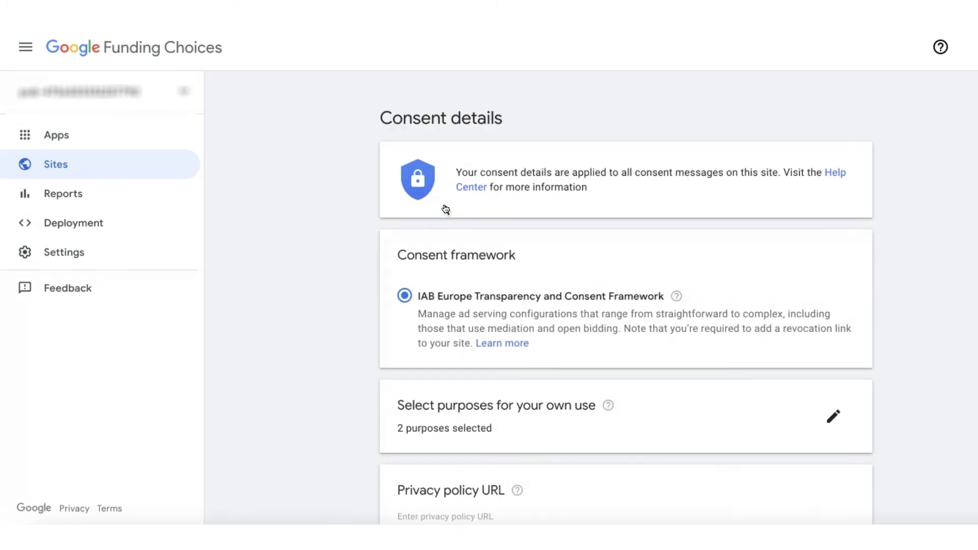
scroll(738, 352, down, 5)
scroll(739, 358, down, 1)
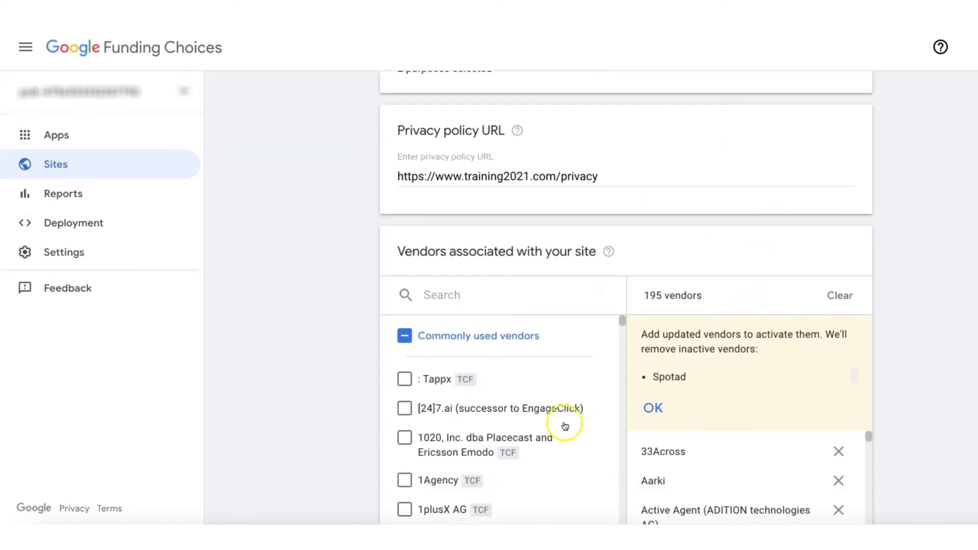
scroll(616, 272, down, 3)
scroll(573, 383, down, 1)
scroll(574, 396, down, 1)
scroll(575, 394, down, 2)
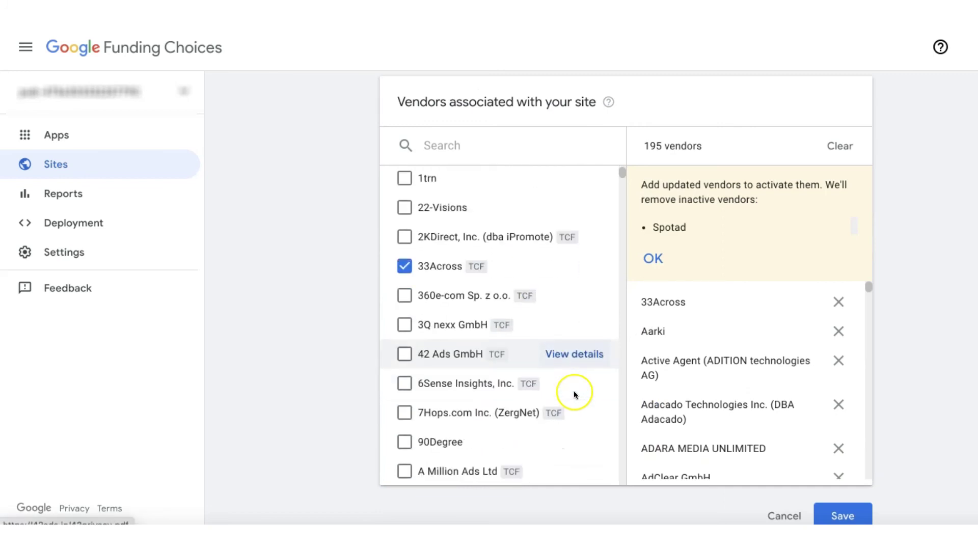
scroll(574, 395, down, 3)
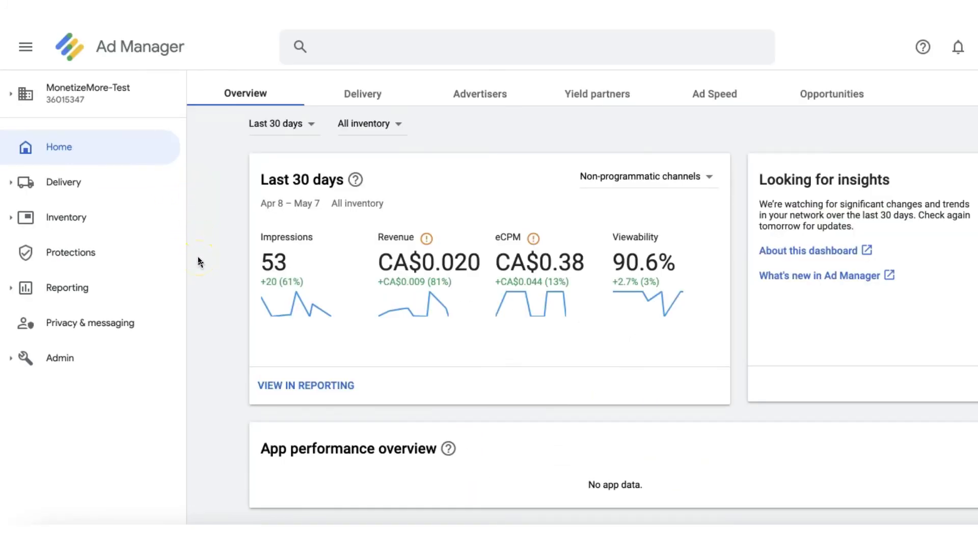
Step: Open the EU user consent page from the Admin section of the sidebar
click(116, 356)
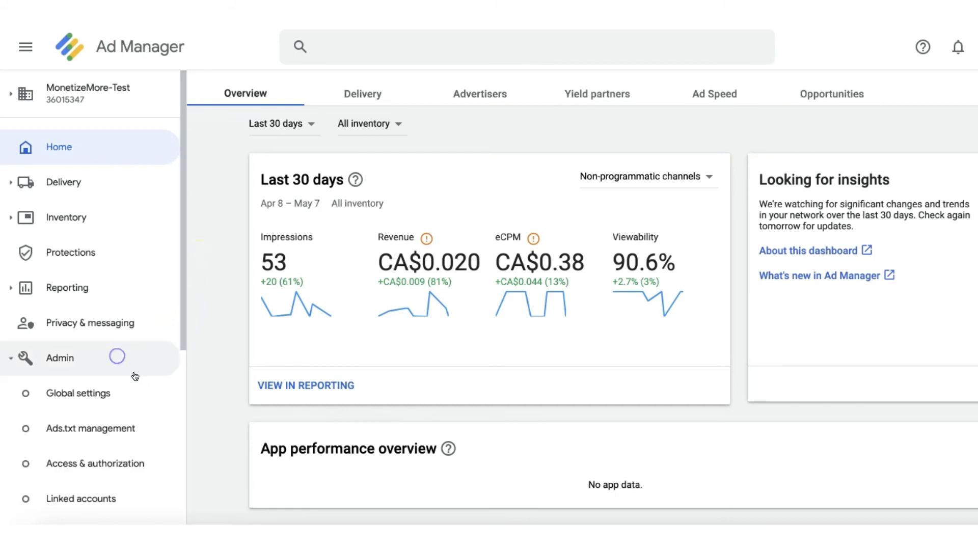
scroll(223, 411, down, 1)
scroll(160, 436, down, 2)
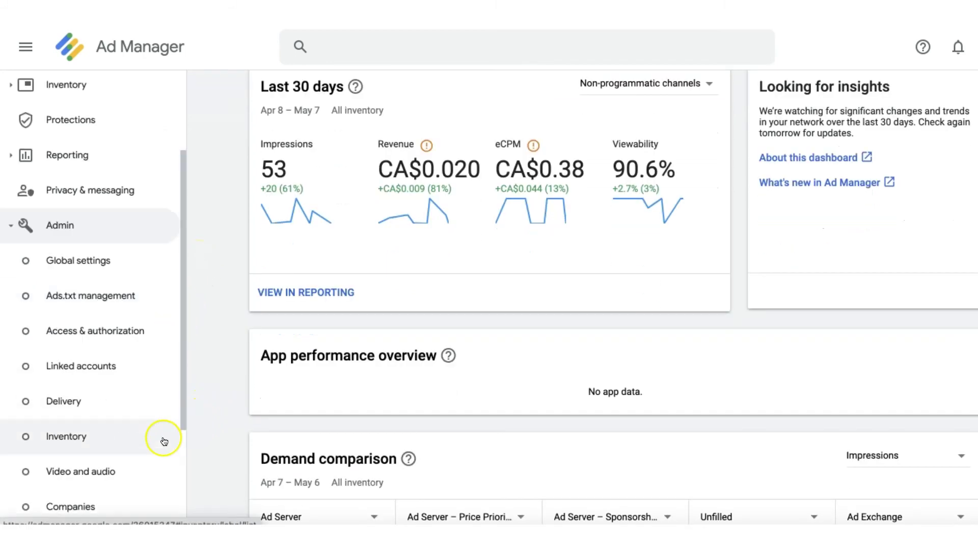
scroll(163, 440, down, 2)
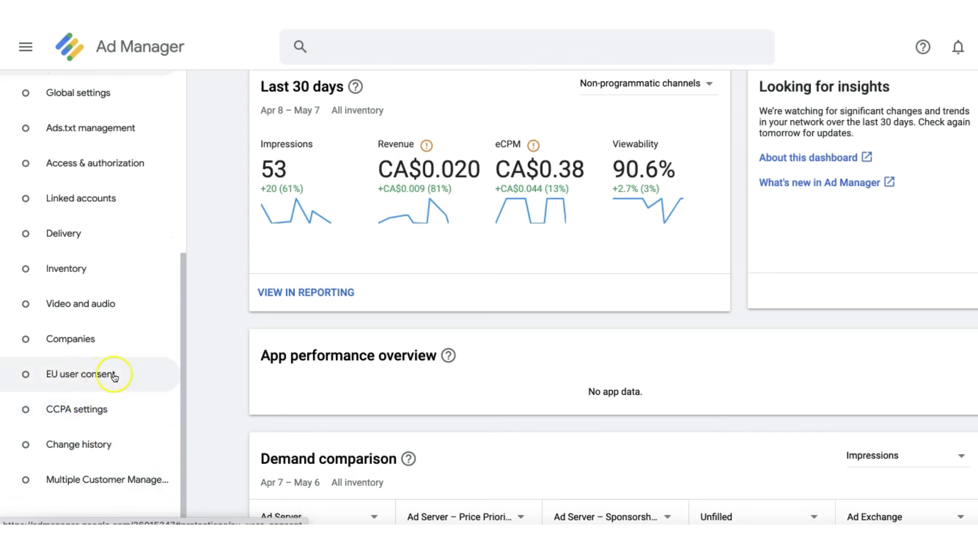
click(147, 378)
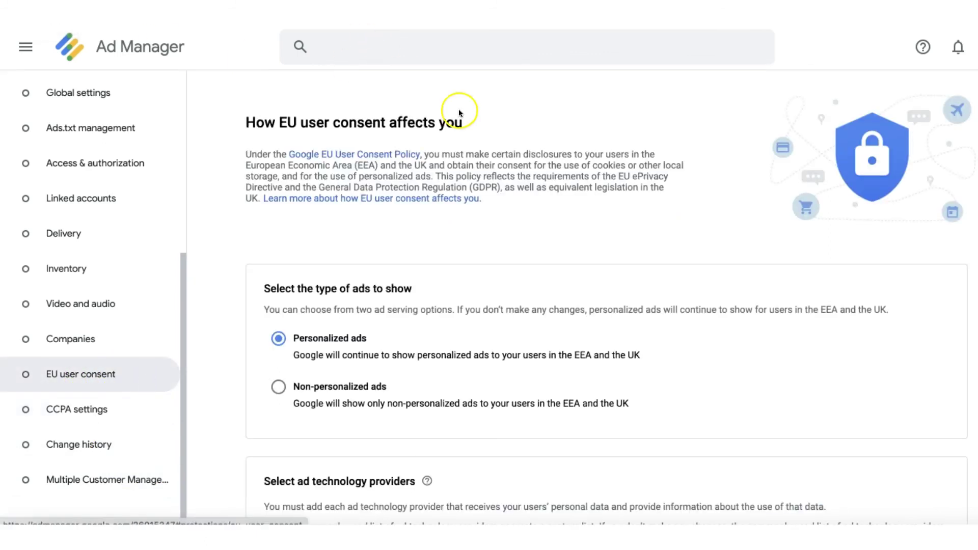
scroll(604, 157, down, 1)
scroll(614, 295, down, 2)
scroll(760, 360, down, 1)
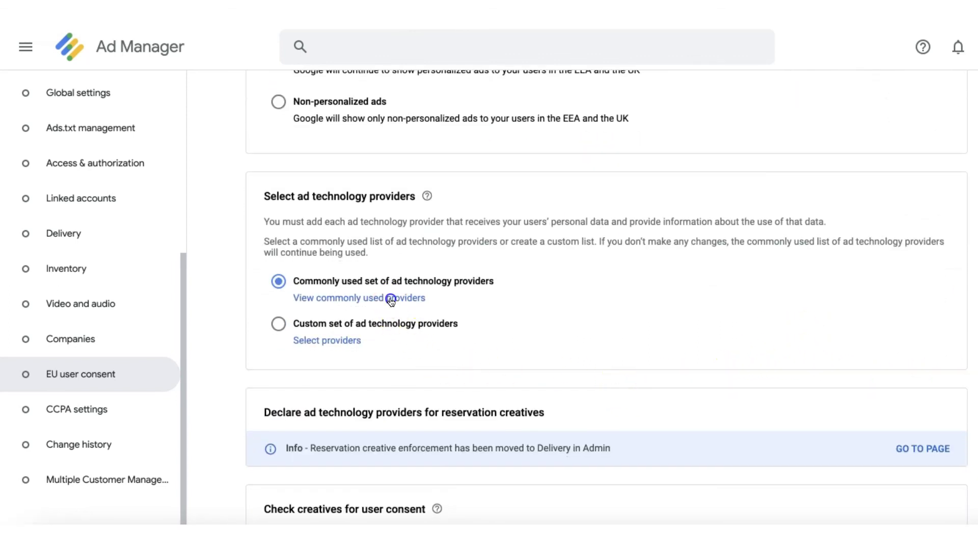
Step: Check the commonly used providers list, then confirm a custom provider set containing only Google
click(392, 301)
scroll(373, 367, down, 10)
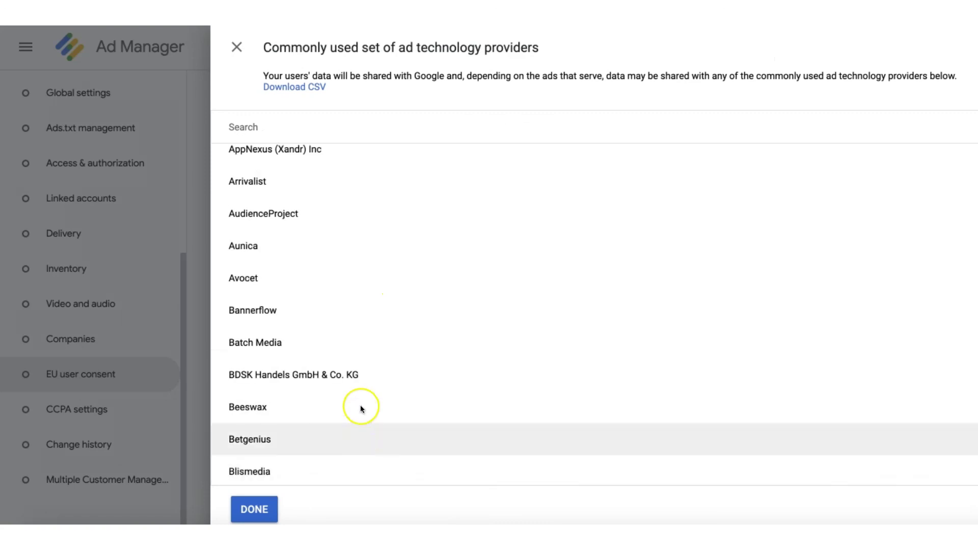
scroll(360, 405, down, 10)
click(236, 48)
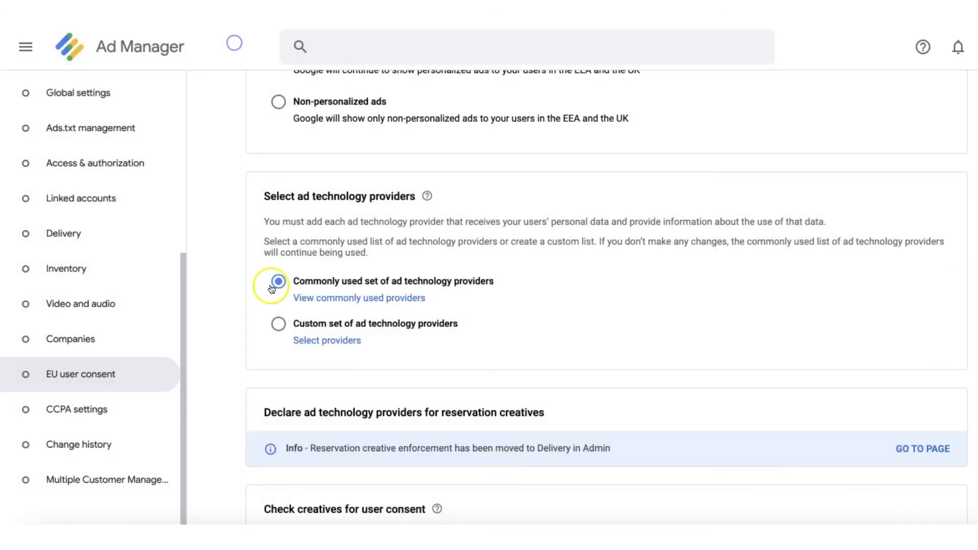
click(336, 341)
scroll(409, 321, down, 2)
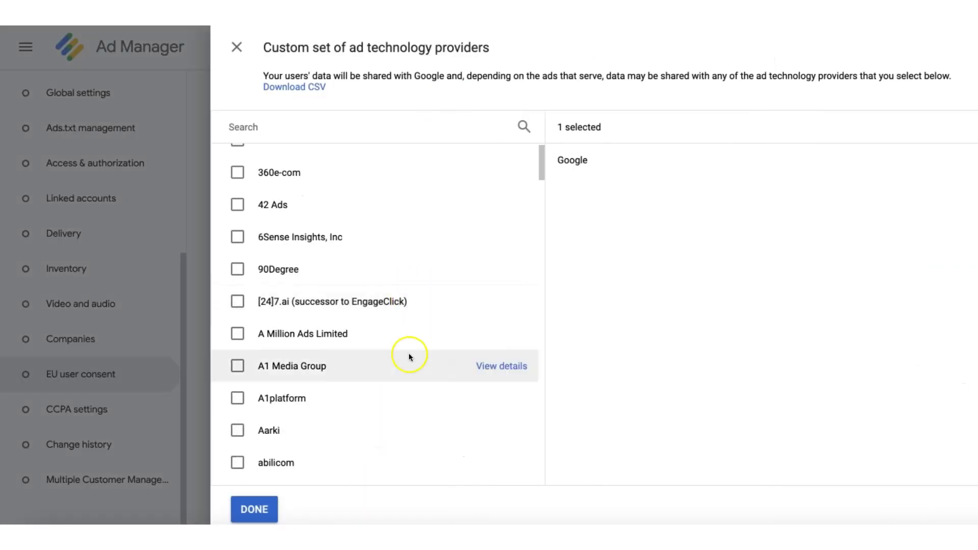
scroll(409, 375, down, 4)
scroll(385, 436, down, 5)
scroll(382, 426, down, 2)
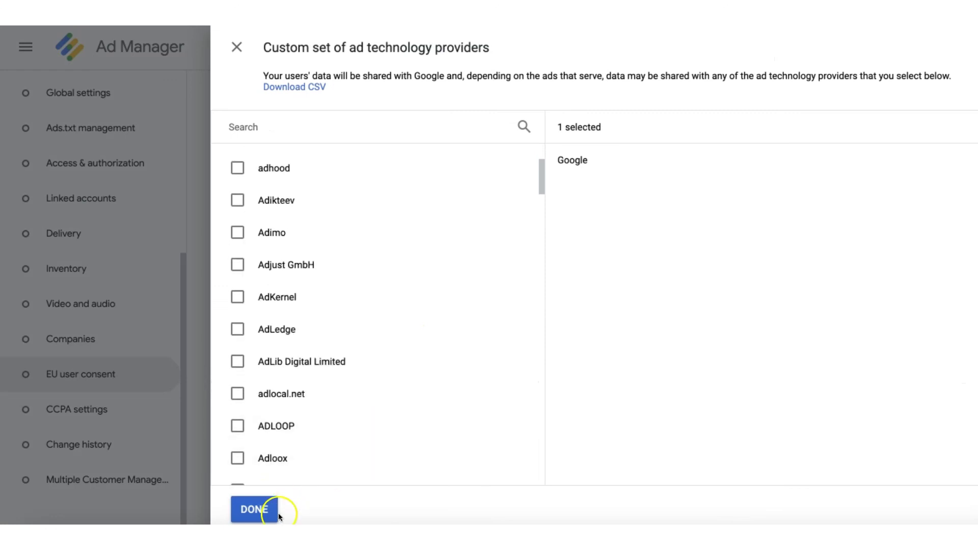
click(255, 511)
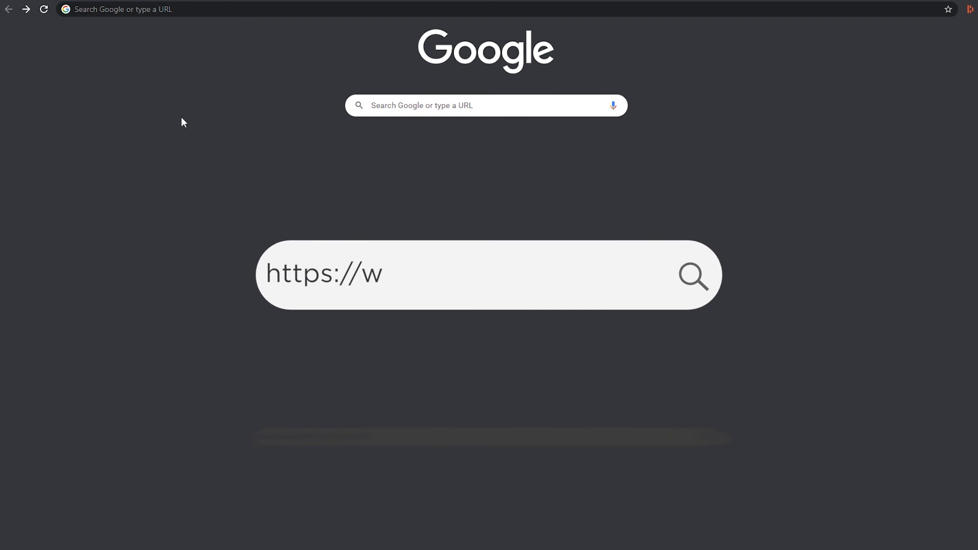
click(255, 17)
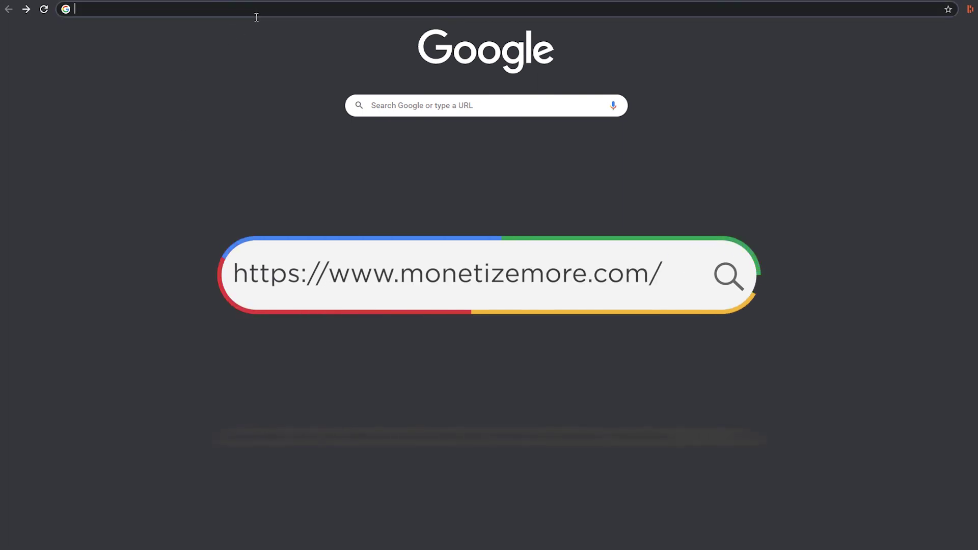
text(monetizemore.com)
scroll(947, 81, down, 2)
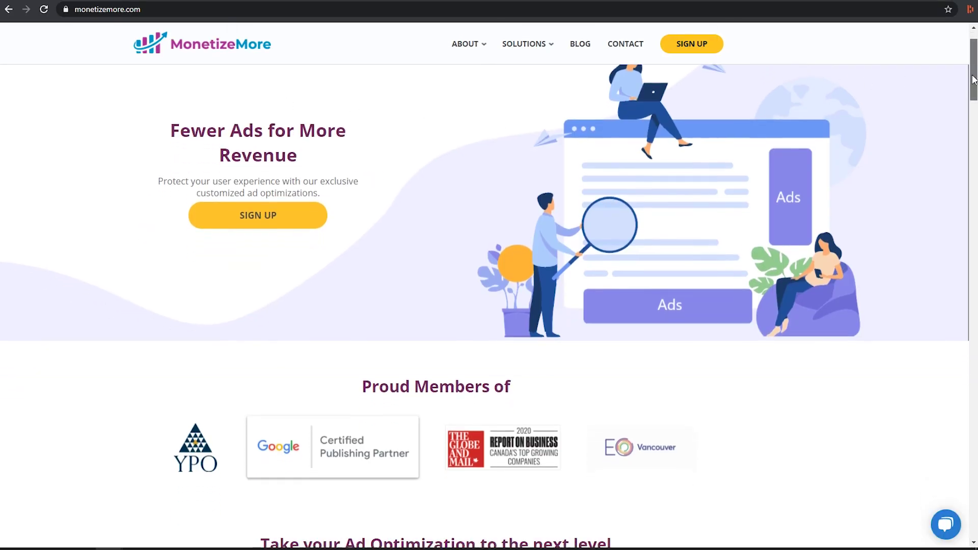